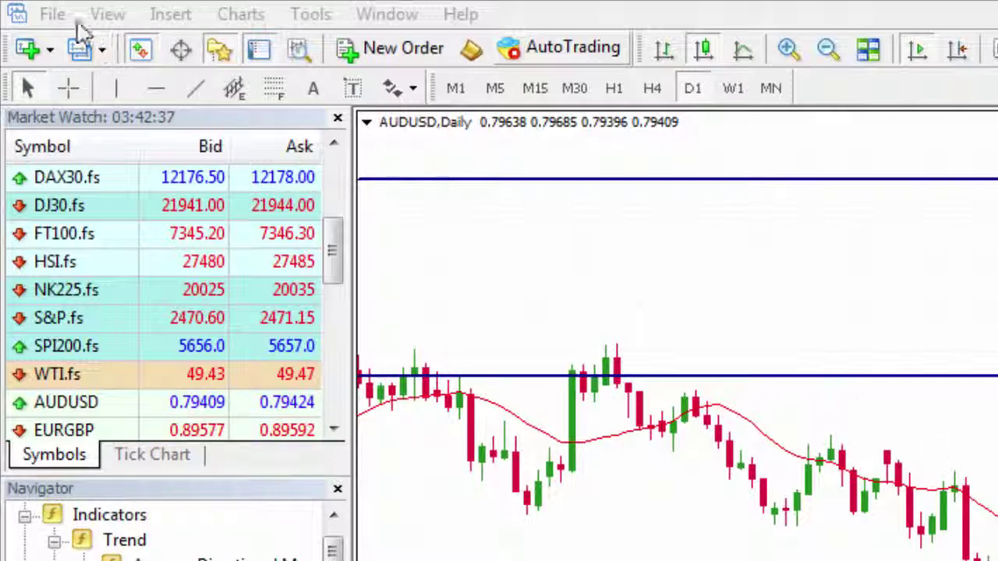
Load the Default profile, then switch to the 001 Indices profile.
left_click(53, 15)
mouse_move(134, 143)
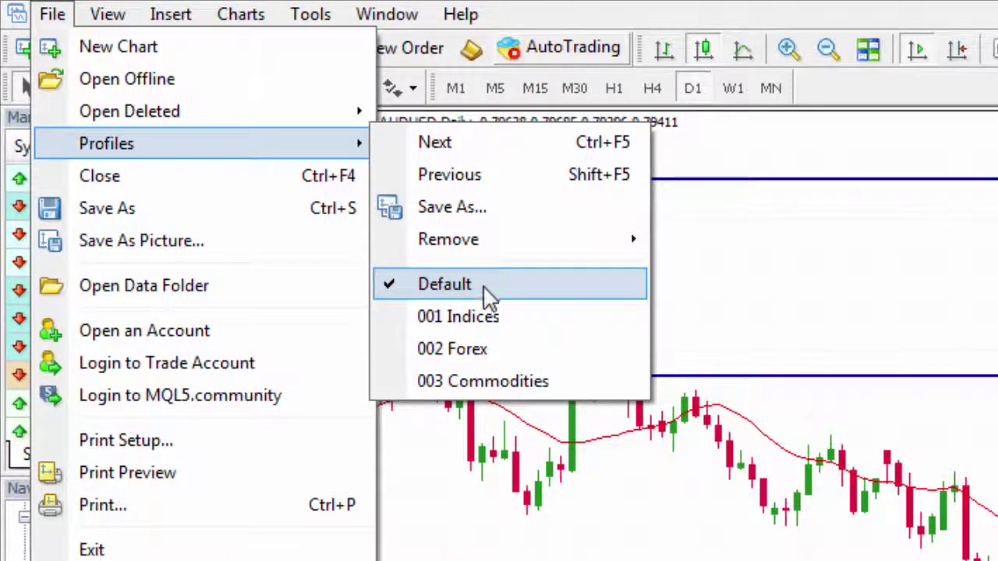
left_click(484, 299)
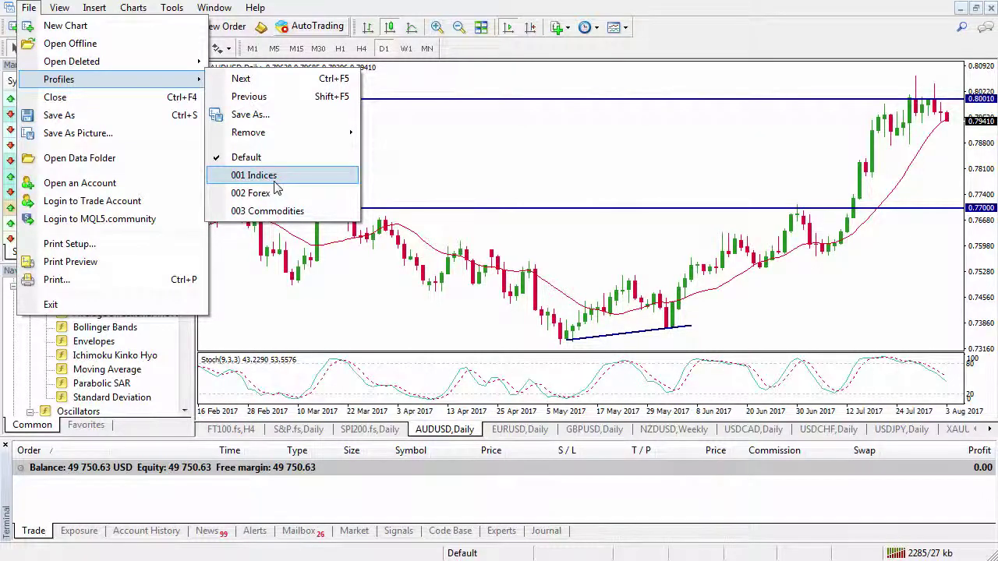
left_click(274, 183)
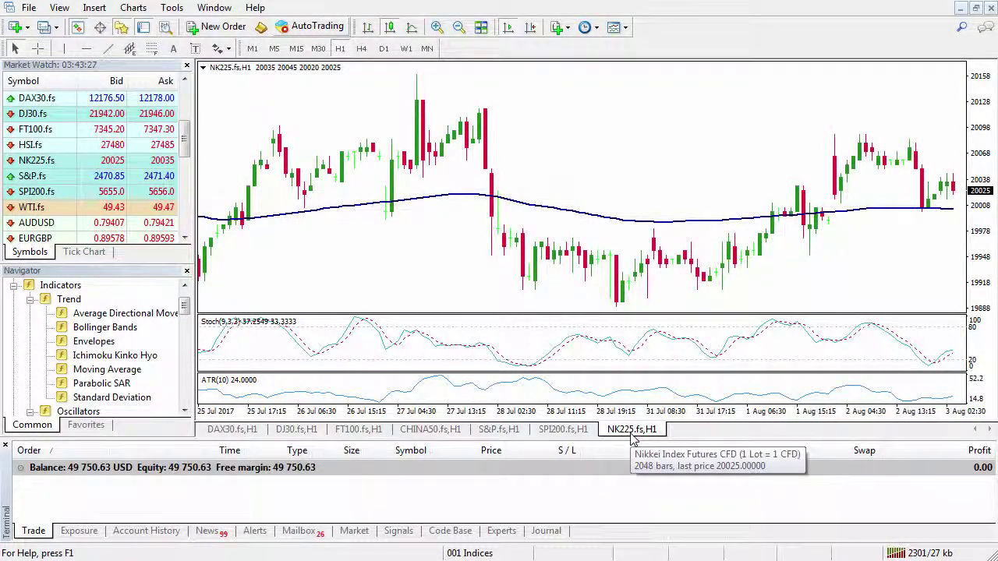
Switch to the 002 Forex profile.
left_click(28, 7)
mouse_move(113, 86)
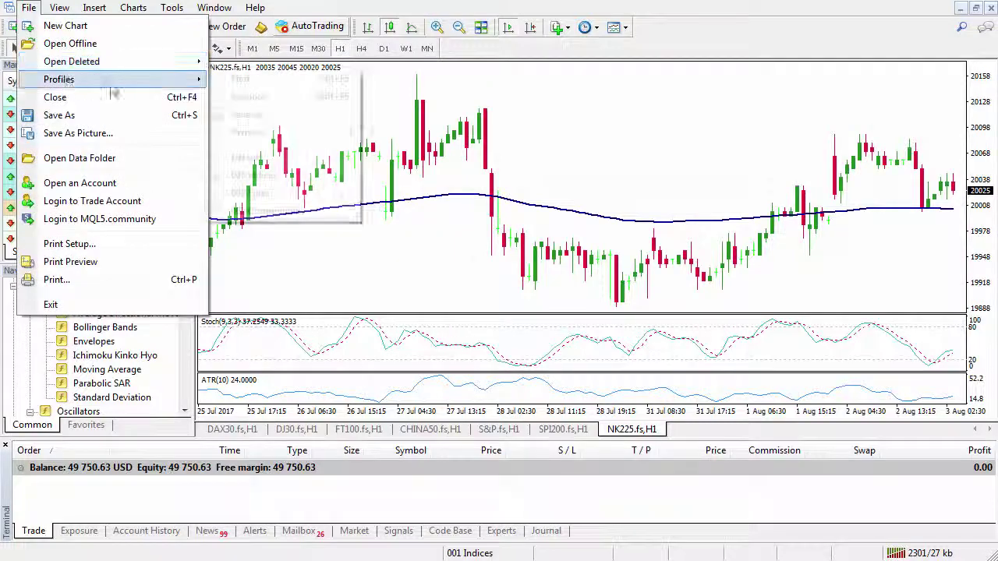
left_click(250, 193)
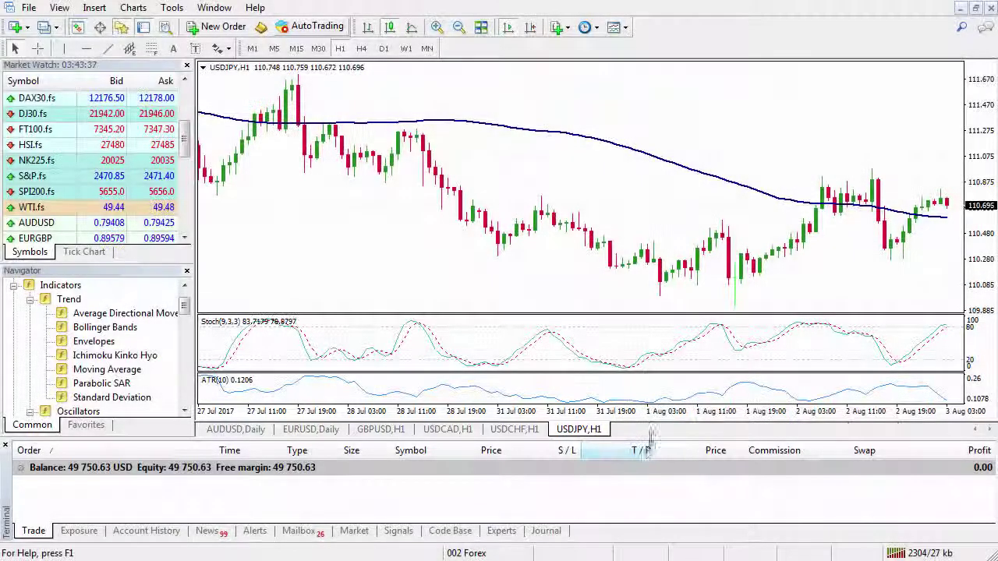
Switch to 003 Commodities, then return to the previous 002 Forex profile.
left_click(28, 8)
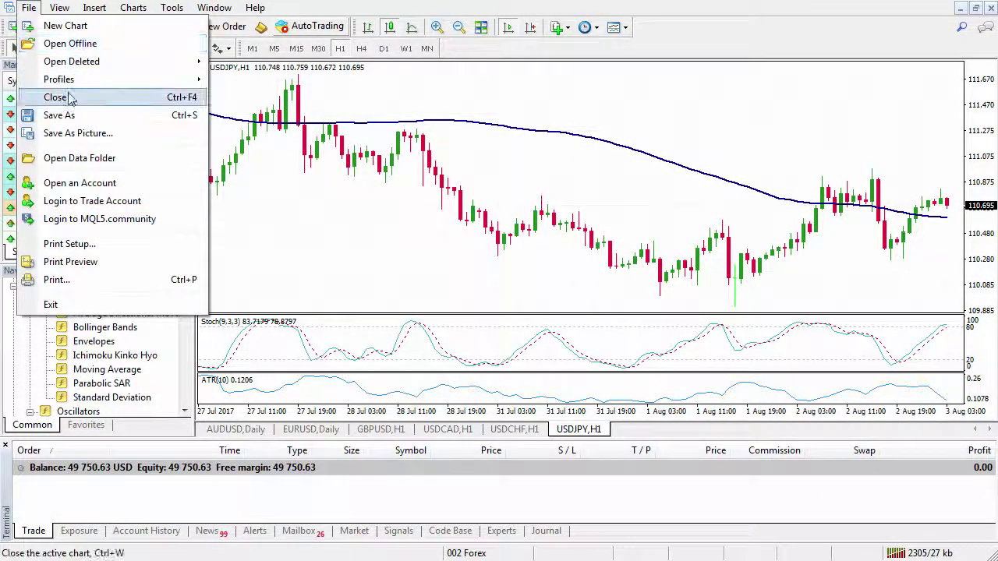
mouse_move(109, 80)
left_click(281, 211)
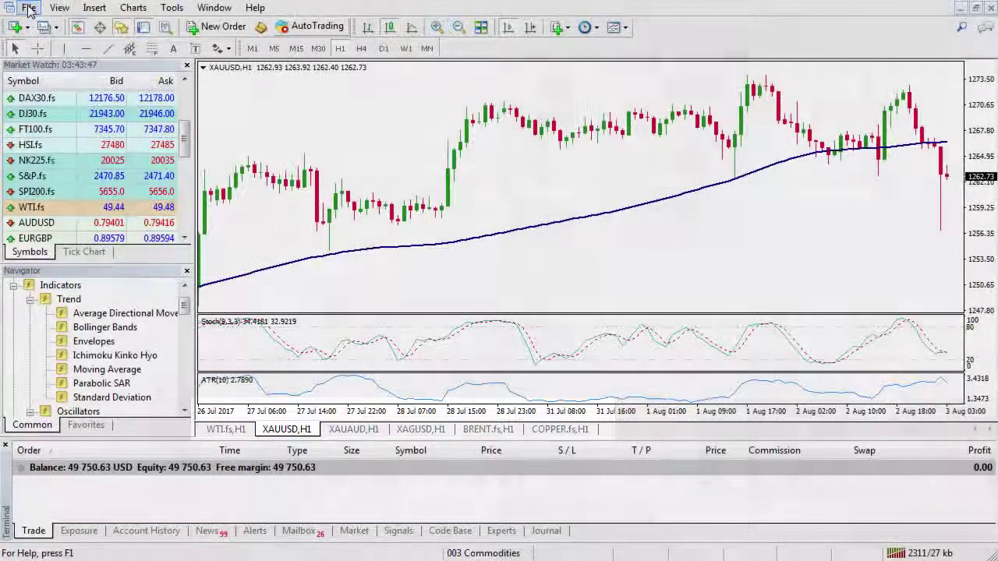
left_click(28, 7)
mouse_move(61, 81)
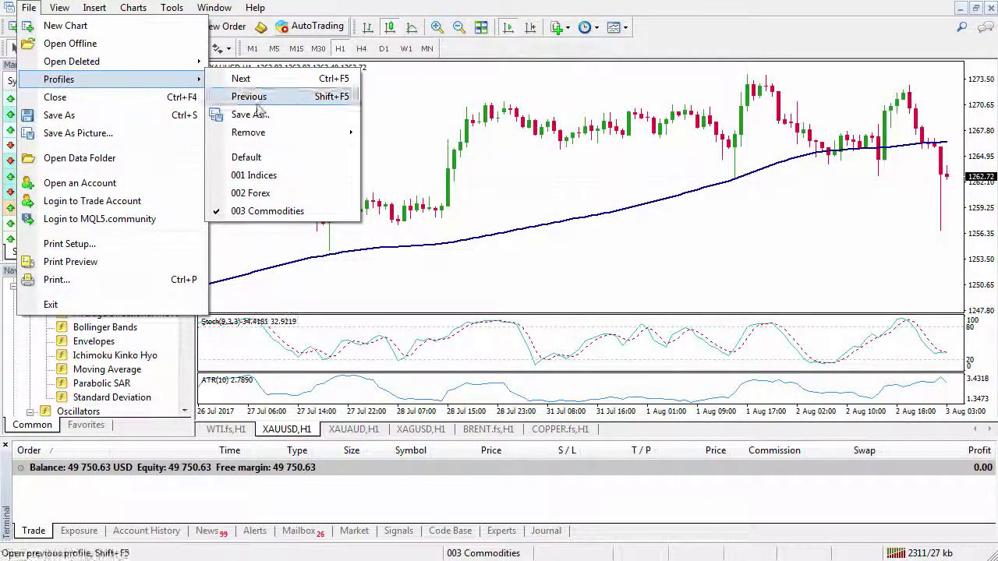
left_click(266, 198)
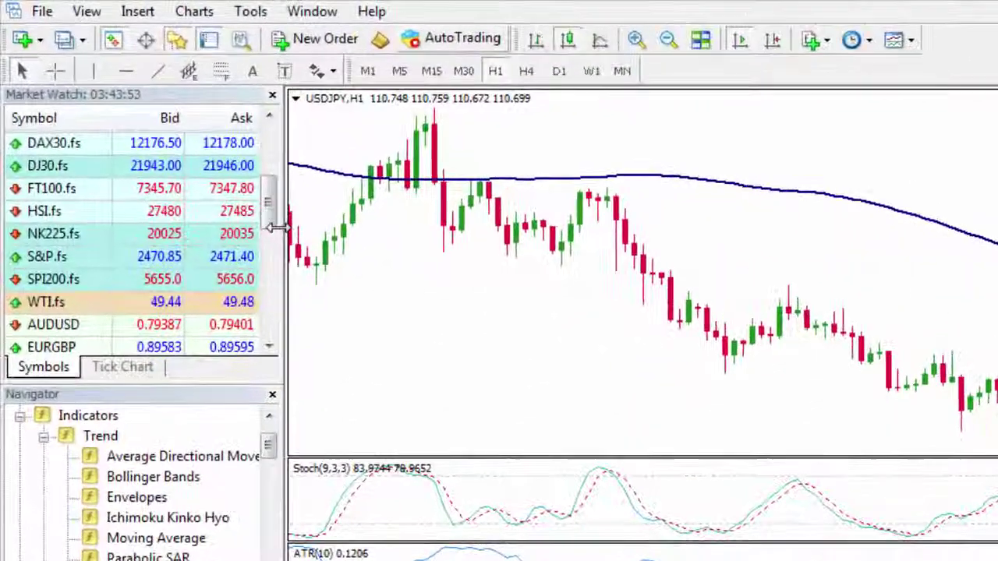
Open a new EURGBP chart window from the Market Watch list.
scroll(229, 191, "down", 1)
left_click(67, 285)
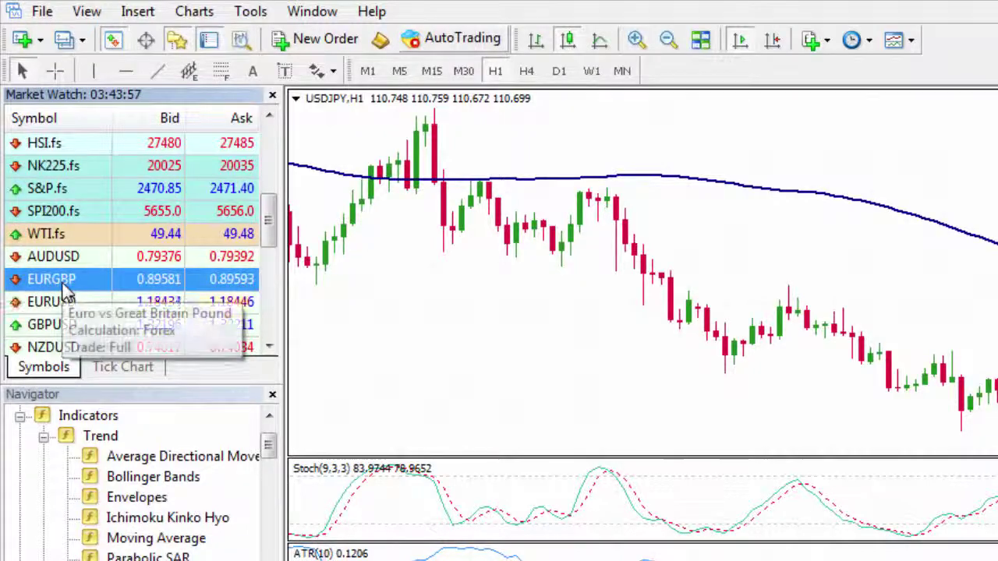
right_click(69, 290)
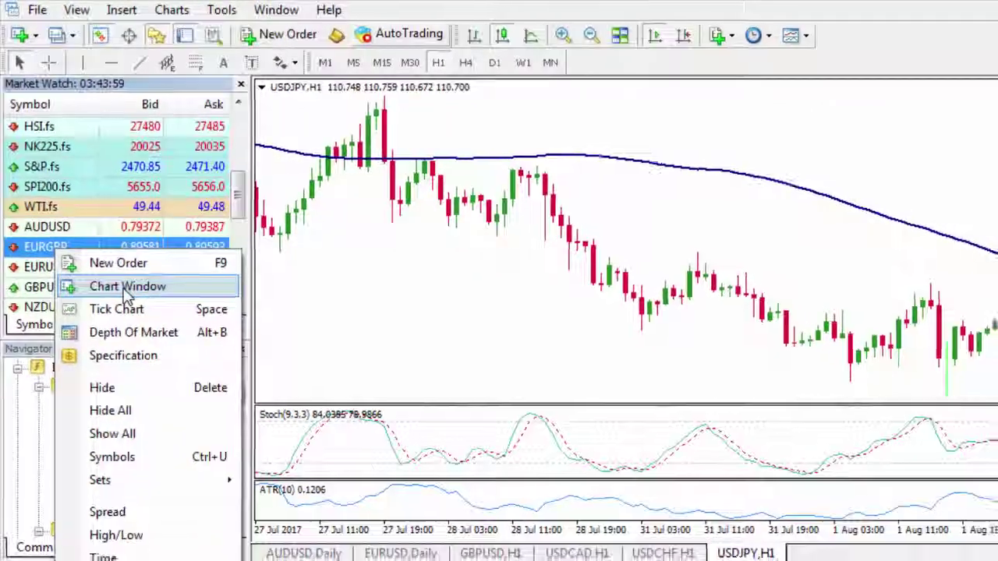
left_click(144, 324)
Apply the 001 100MA Stoch ATR Hourly template to the EURGBP chart.
right_click(653, 225)
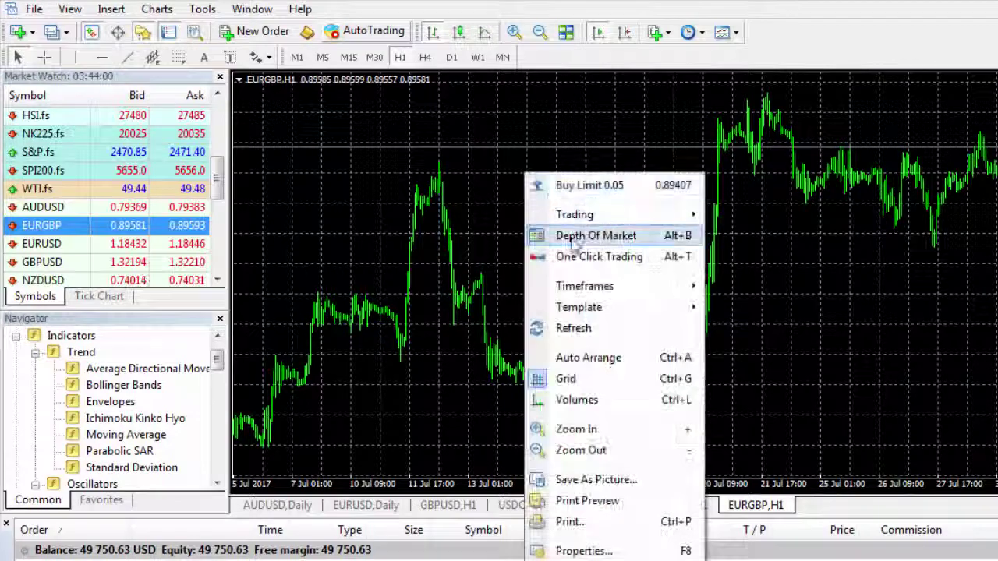
mouse_move(591, 309)
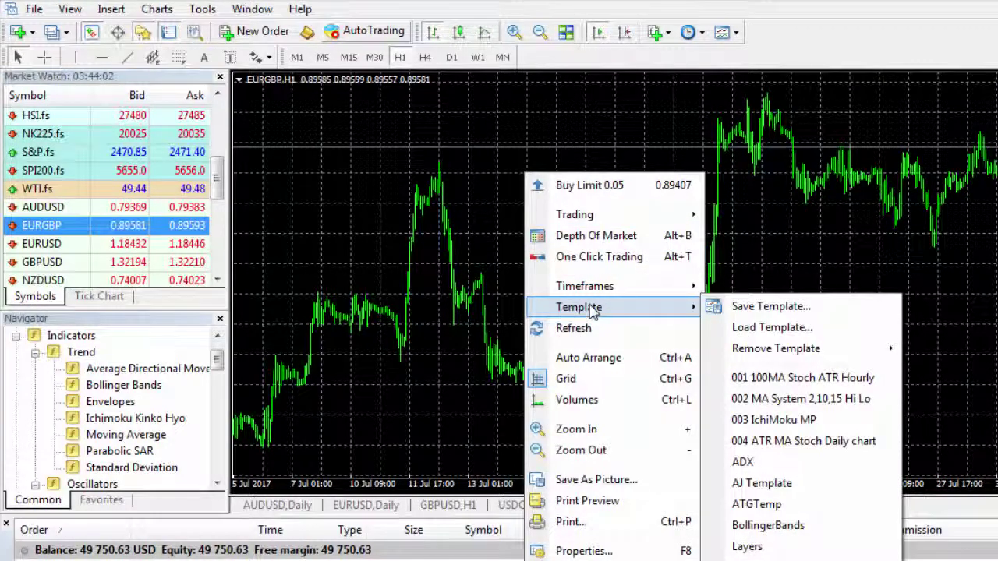
left_click(783, 378)
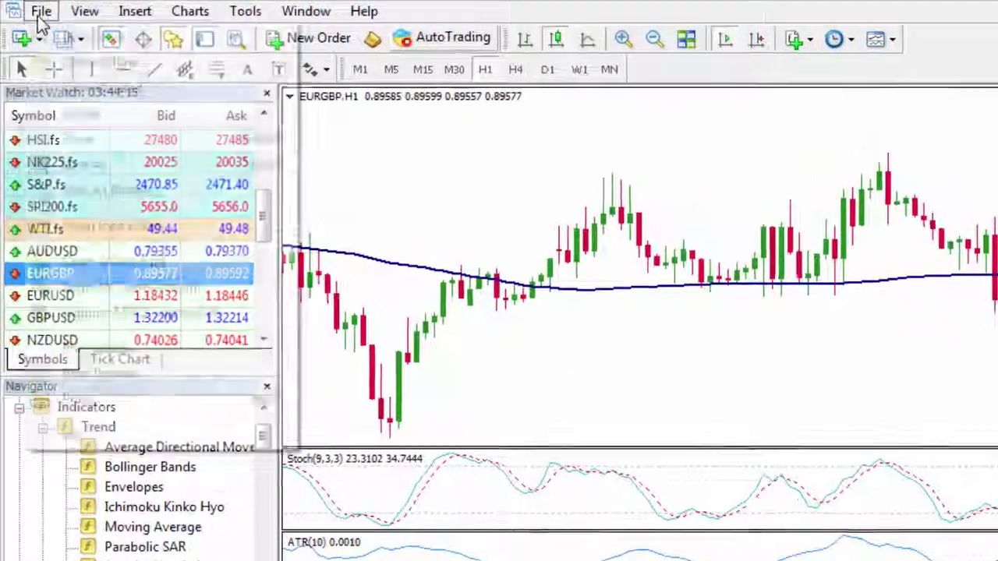
Save the current layout as the 002 Forex profile, confirming the overwrite.
left_click(35, 9)
mouse_move(249, 103)
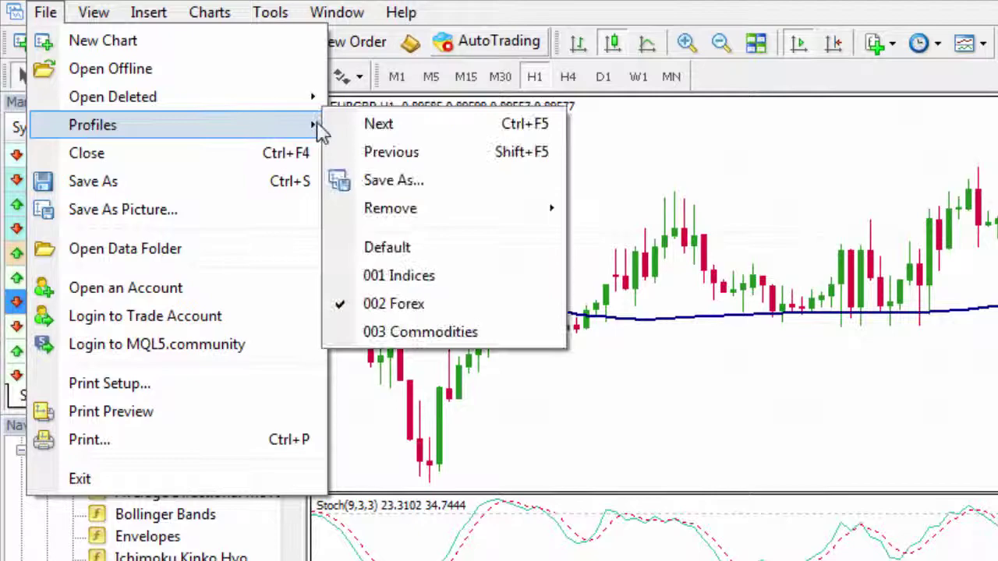
left_click(397, 180)
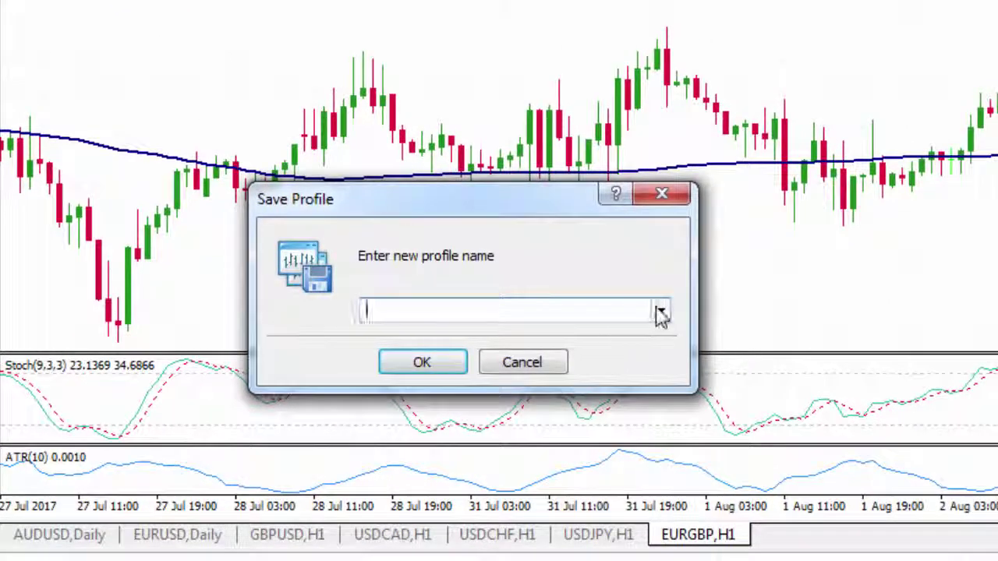
left_click(660, 312)
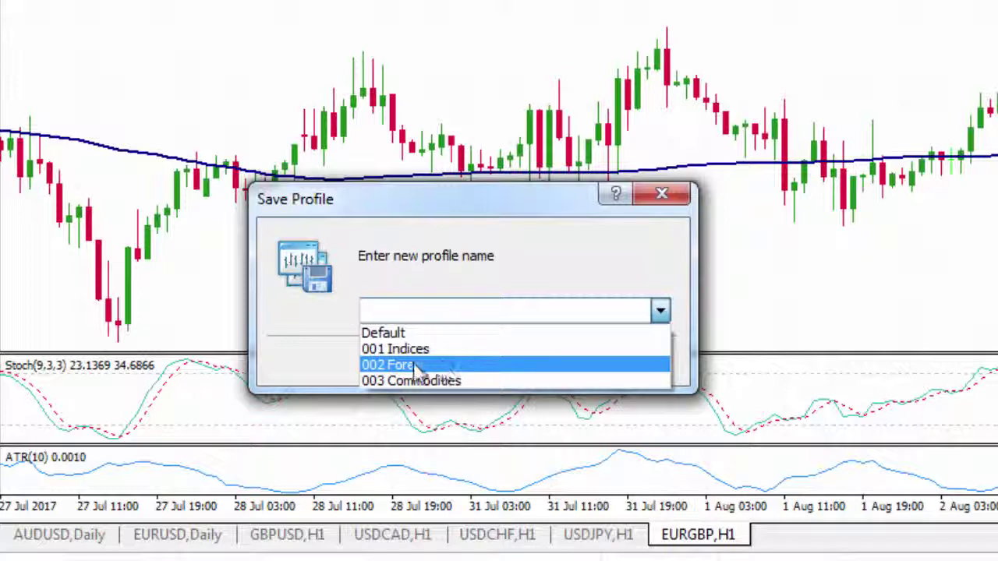
left_click(413, 367)
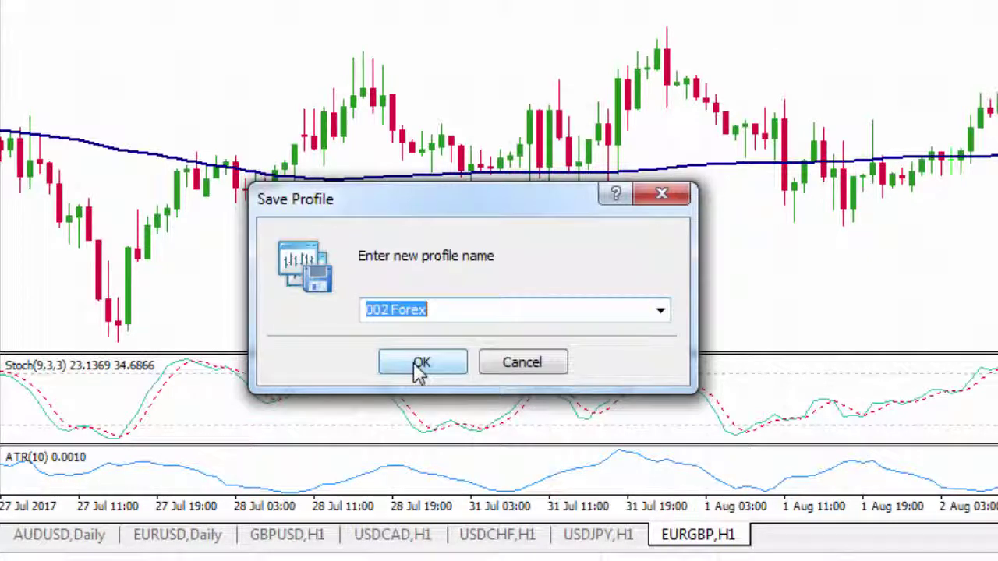
left_click(419, 367)
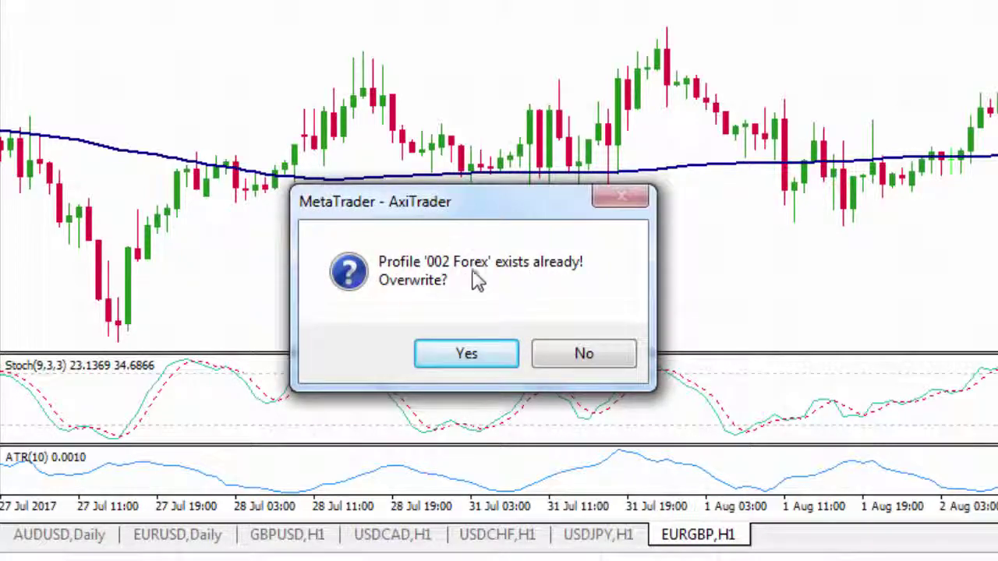
left_click(464, 352)
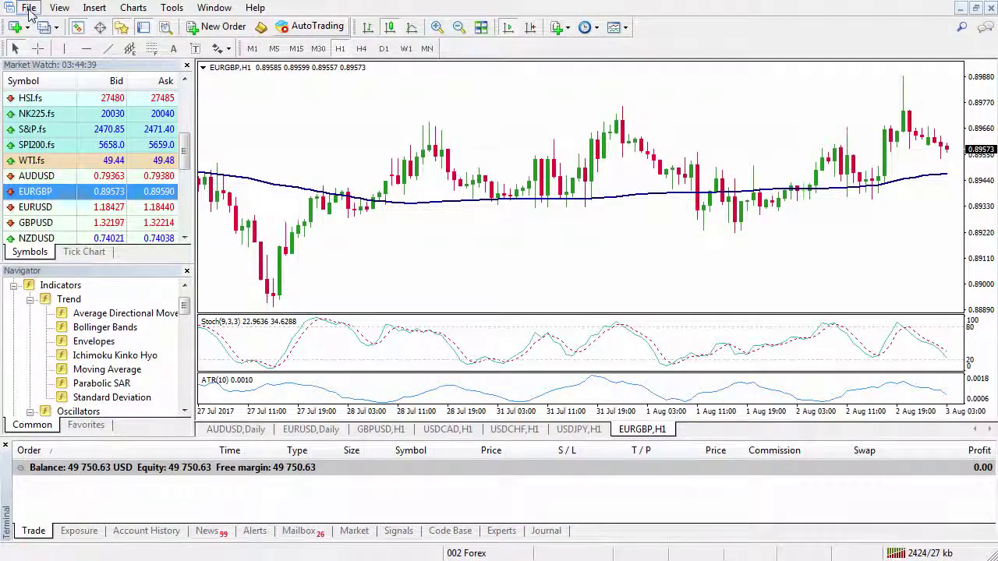
left_click(29, 8)
mouse_move(78, 79)
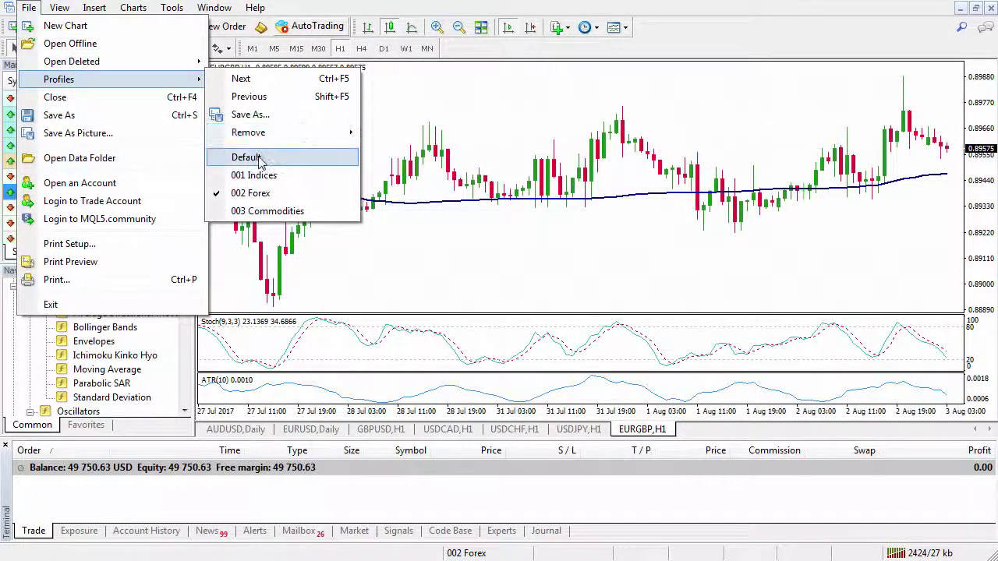
left_click(259, 158)
left_click(29, 7)
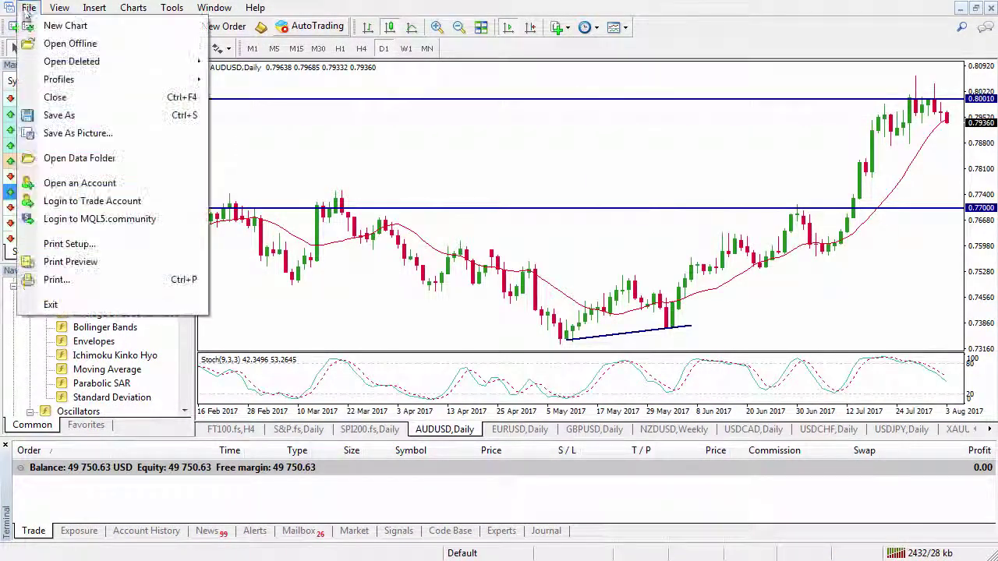
mouse_move(179, 80)
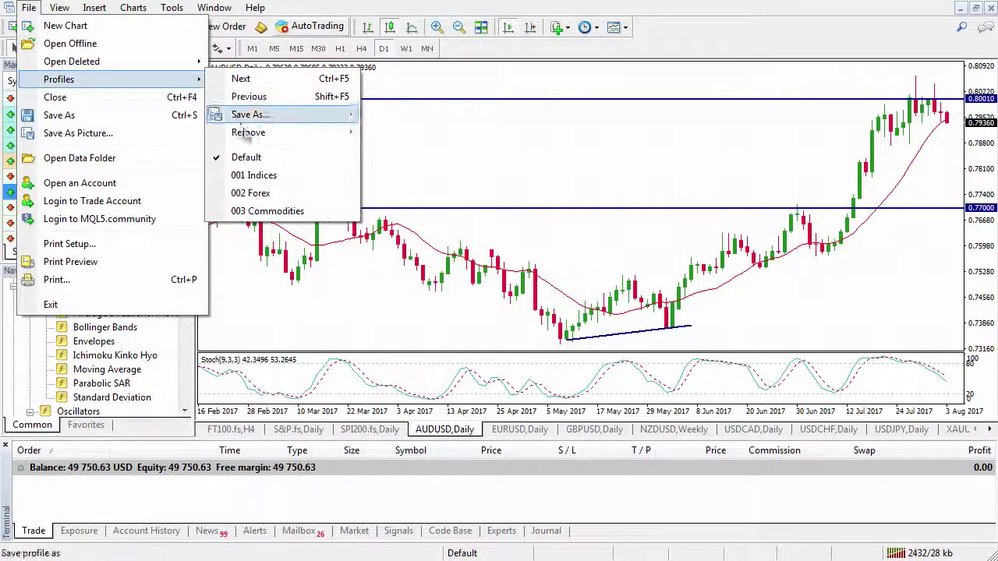
left_click(256, 192)
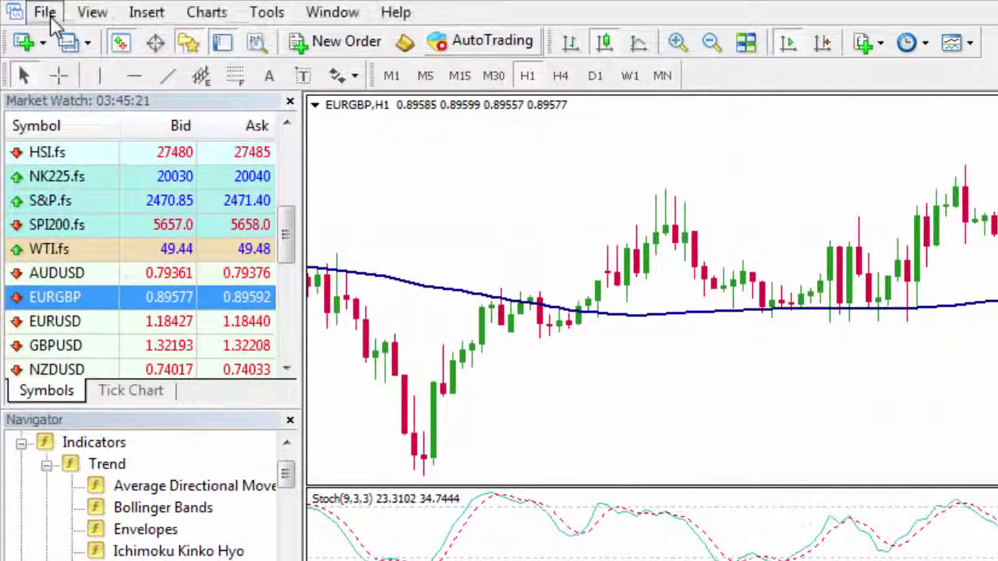
Open the terminal's data folder from the File menu.
left_click(45, 13)
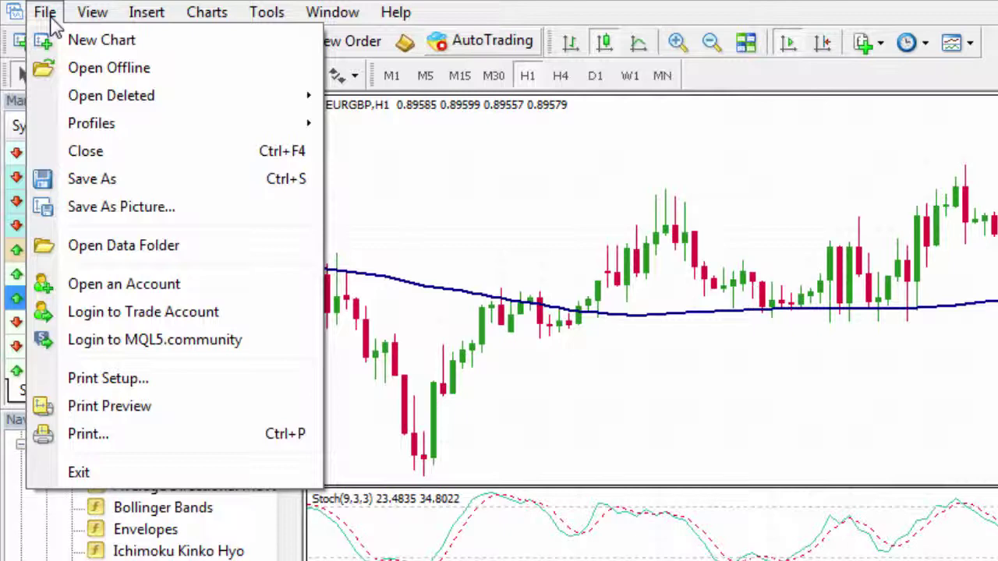
left_click(135, 248)
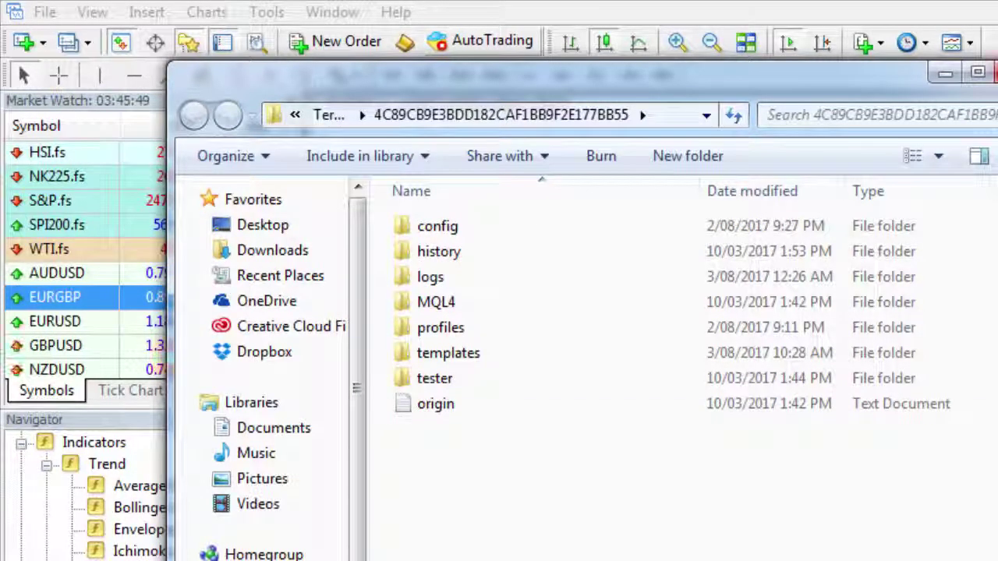
Close and reopen the data folder, then open its profiles folder.
left_click(993, 72)
left_click(45, 12)
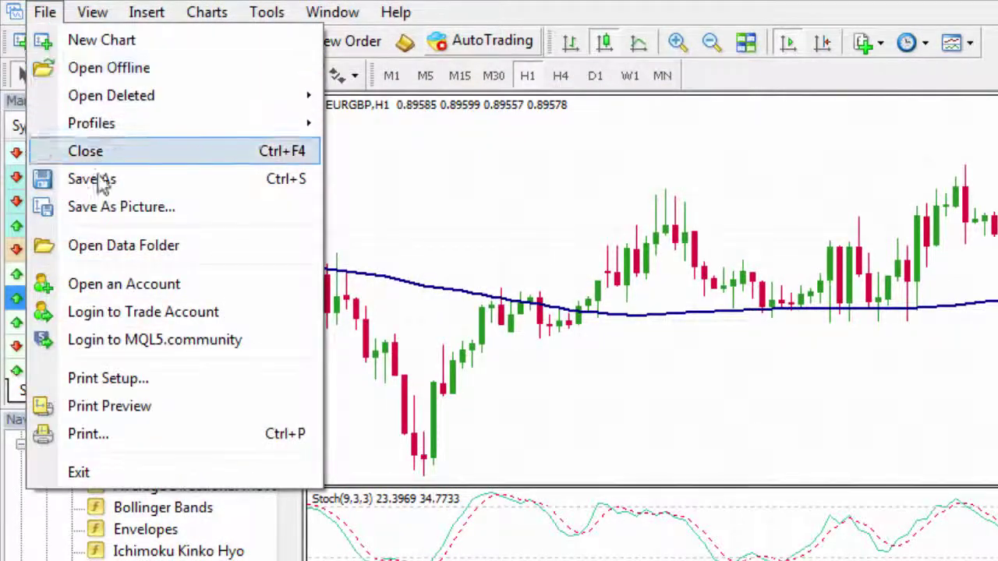
left_click(117, 247)
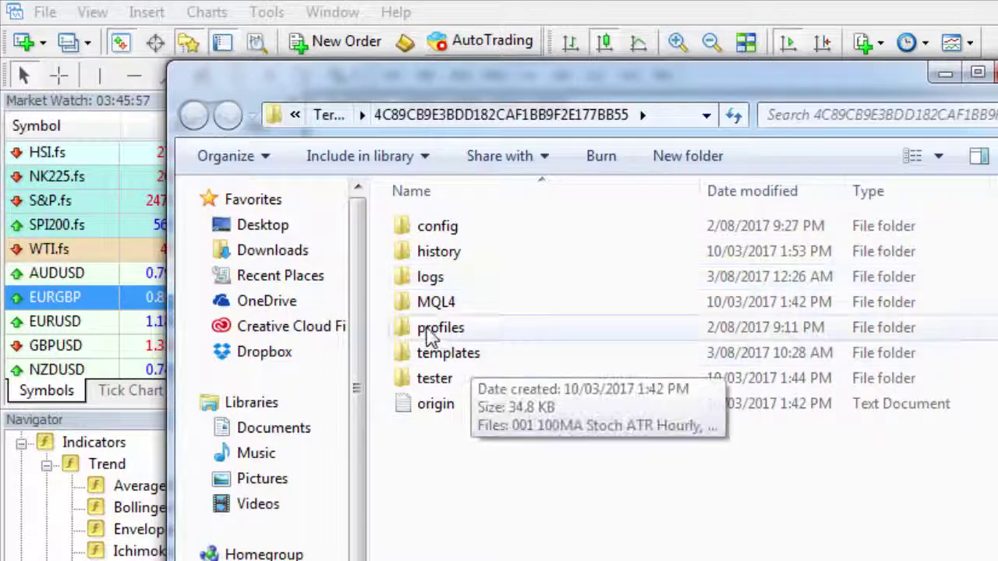
double_click(454, 334)
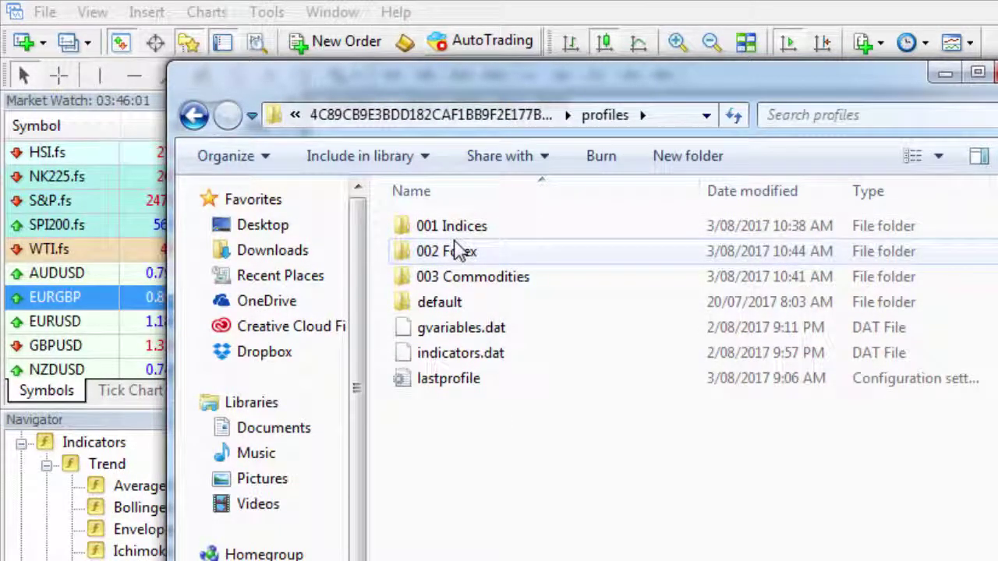
mouse_move(458, 251)
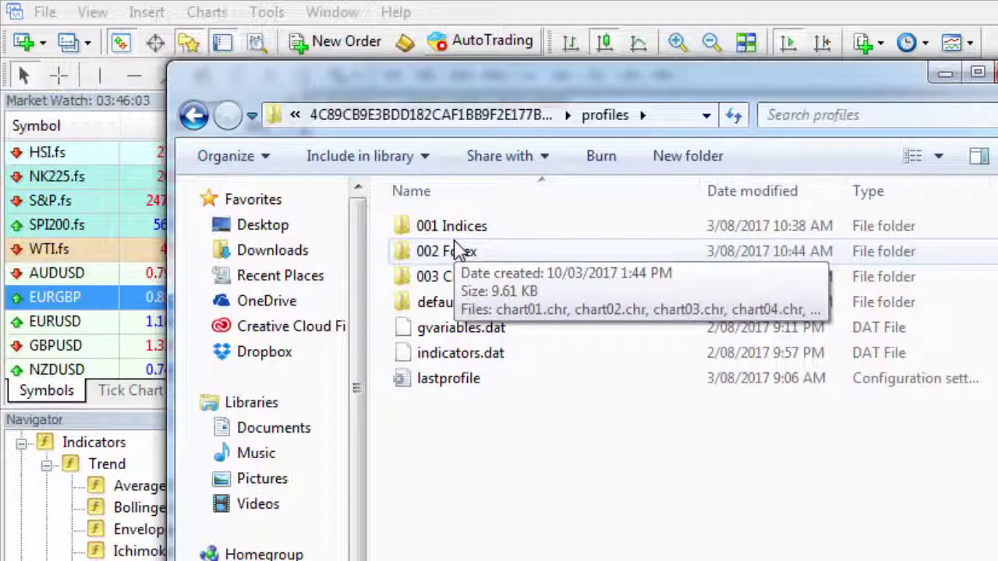